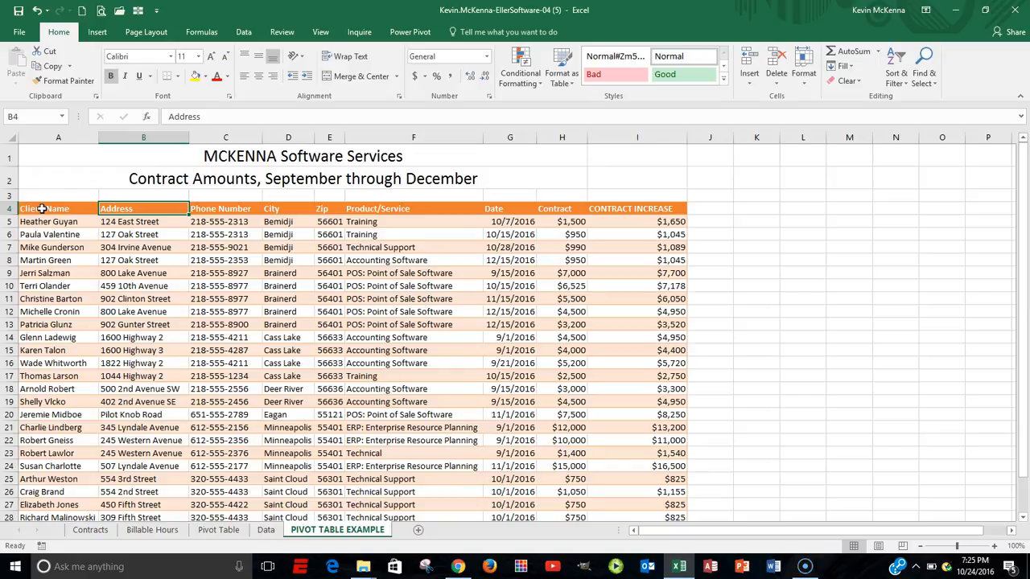
Insert a PivotTable from the contract data range A4:I31 onto a new worksheet.
left_click(96, 33)
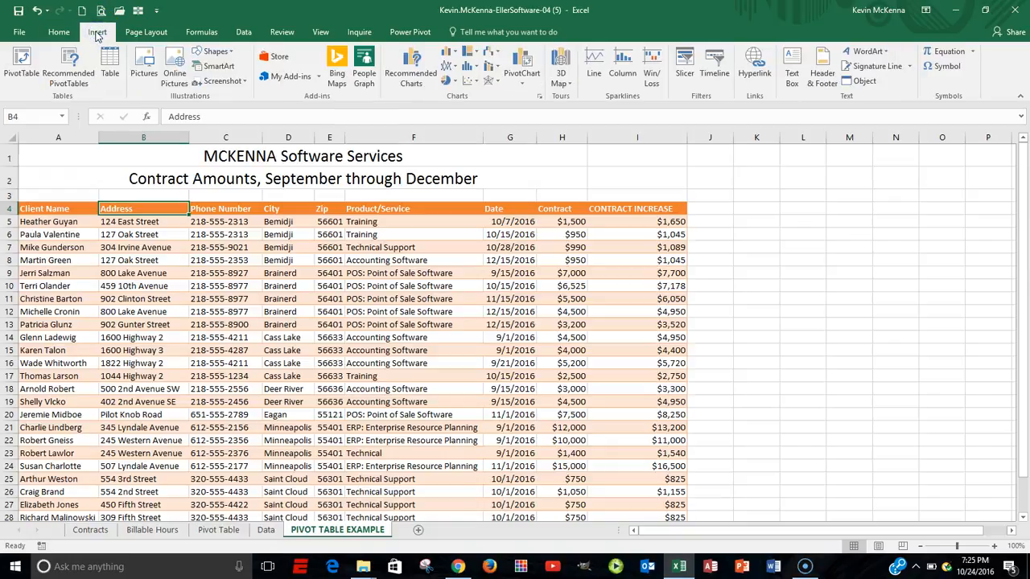
left_click(23, 63)
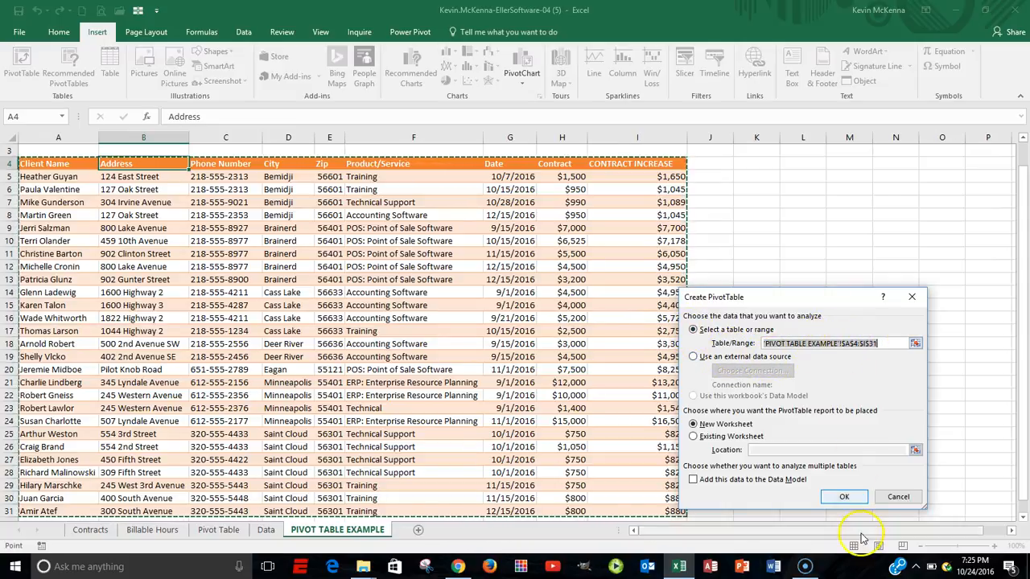
left_click(845, 497)
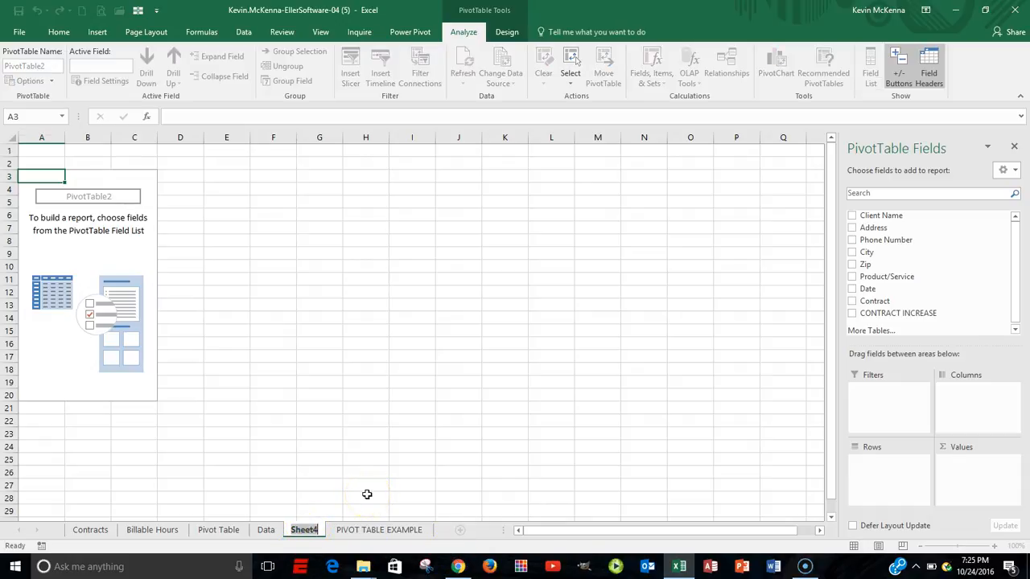
Rename the Sheet4 tab to PIVOTS.
type("PIVOTS")
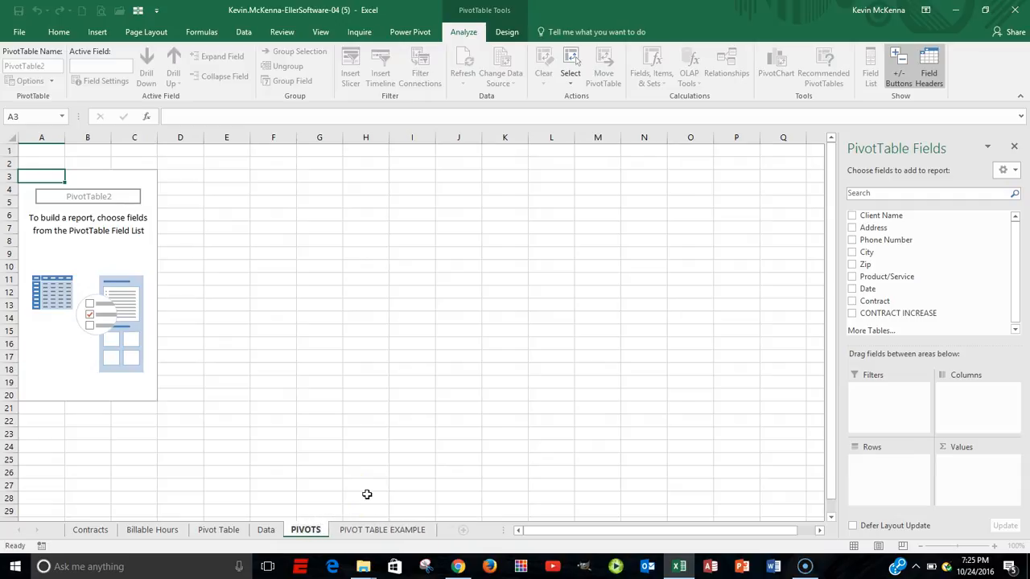
key("Return")
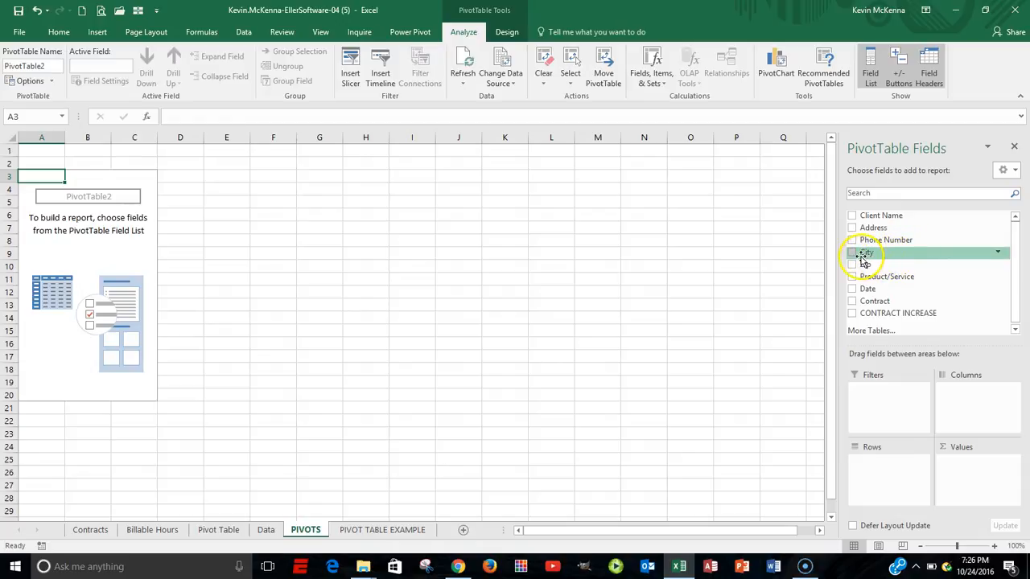
Put City in Rows and add CONTRACT INCREASE to Values twice.
left_click_drag(875, 257, 876, 474)
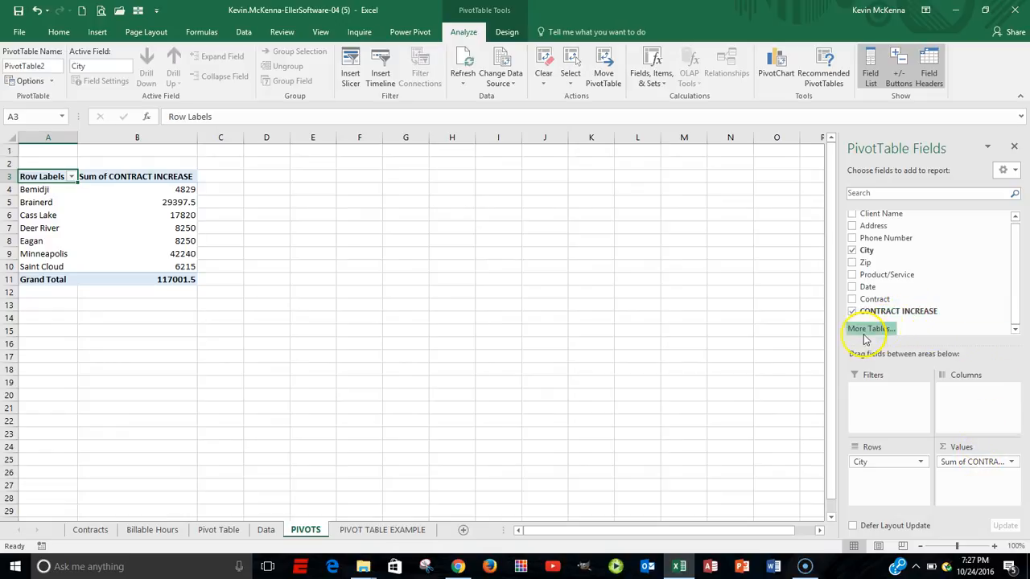
left_click_drag(906, 310, 982, 484)
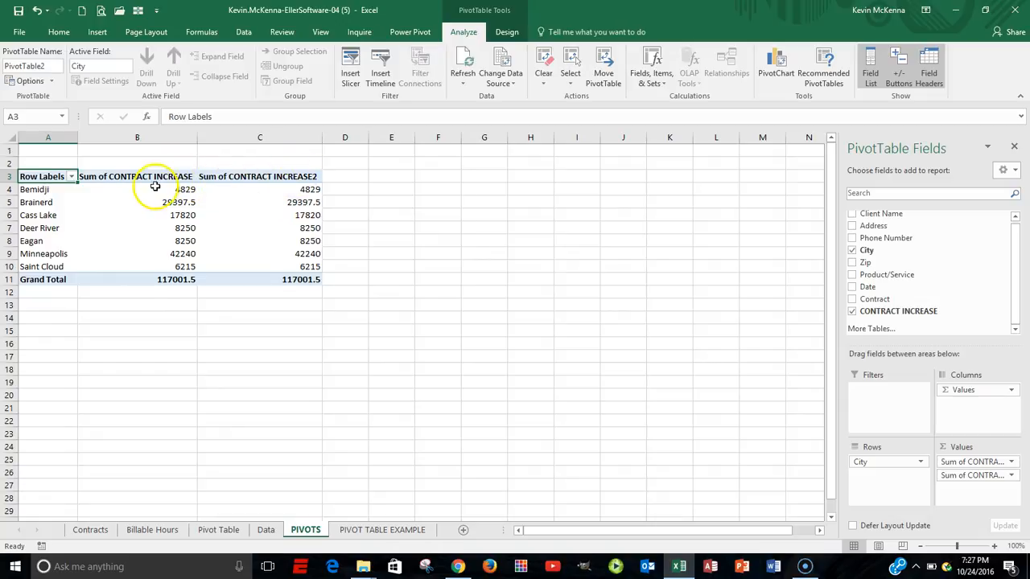
Summarize the second CONTRACT INCREASE column by Average, with custom name AVERAGE CONTRACT.
left_click(291, 188)
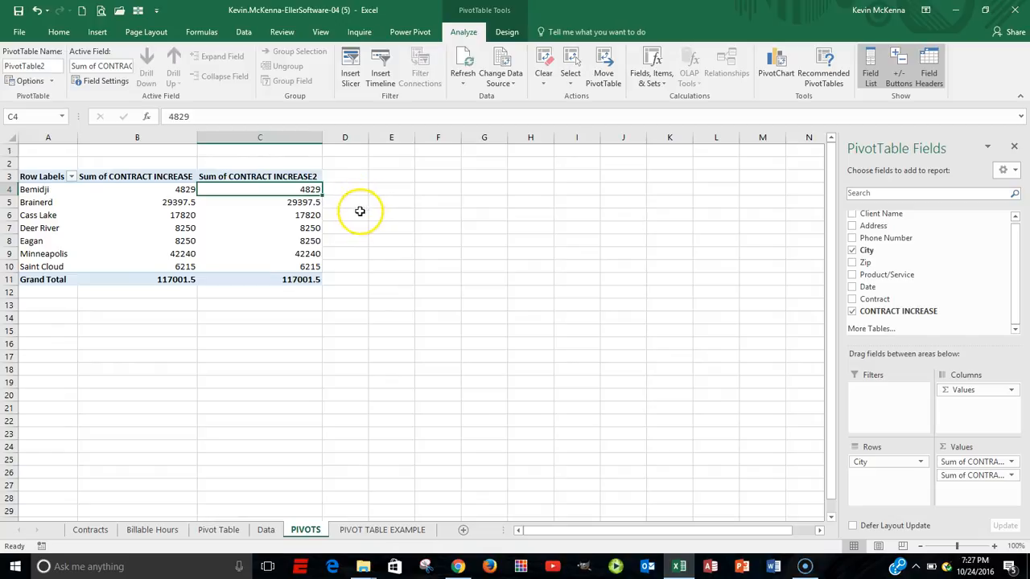
right_click(277, 190)
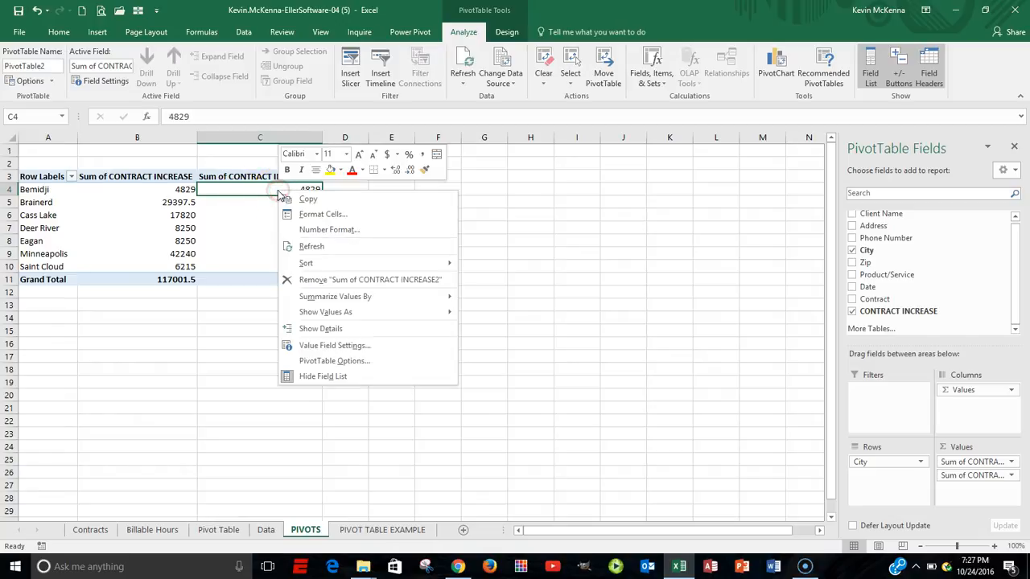
left_click(346, 346)
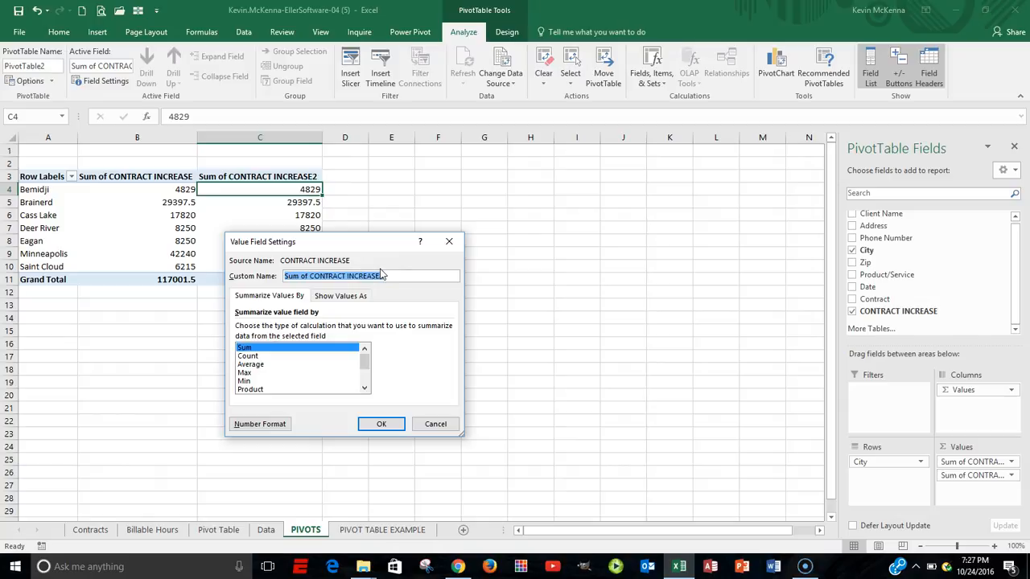
type("AVERAGE CONTRACT")
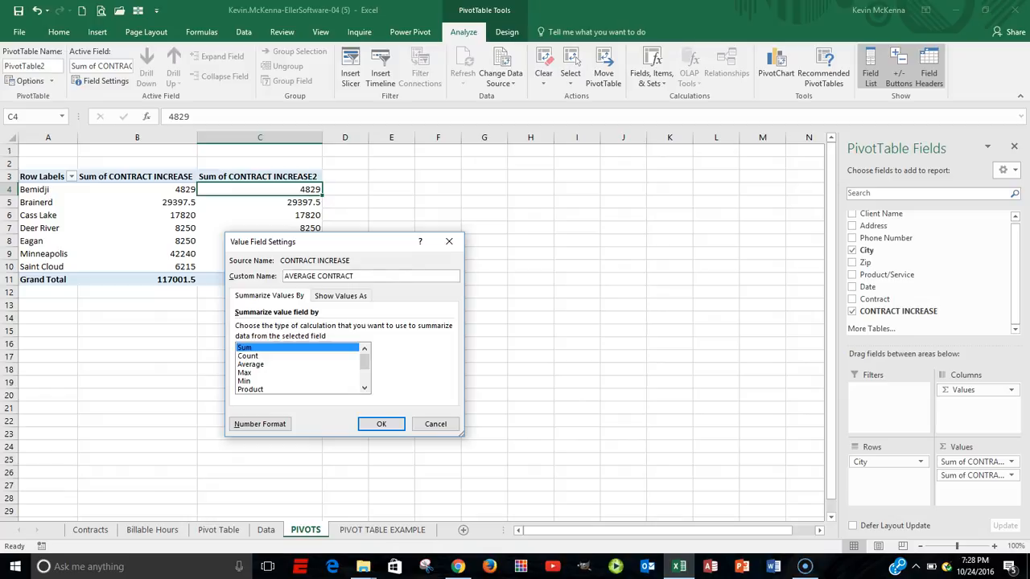
left_click(250, 365)
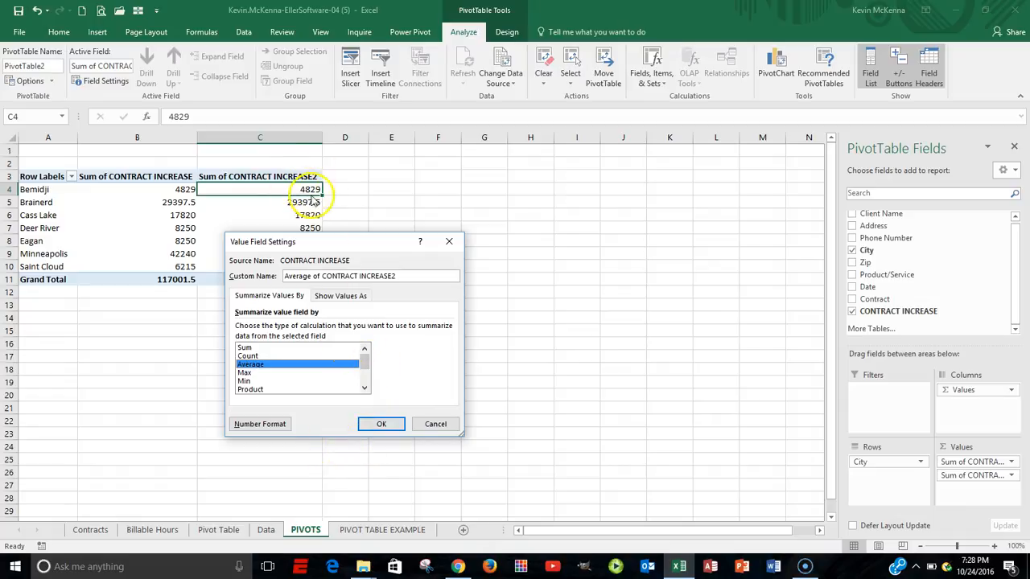
Format the average column as Currency with 0 decimal places and apply the settings.
left_click(250, 428)
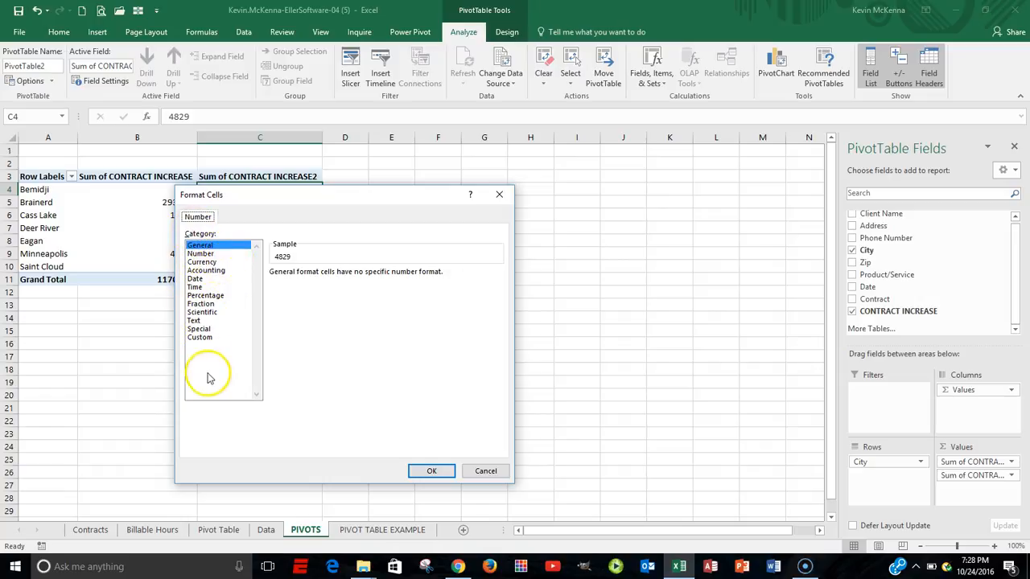
left_click(203, 262)
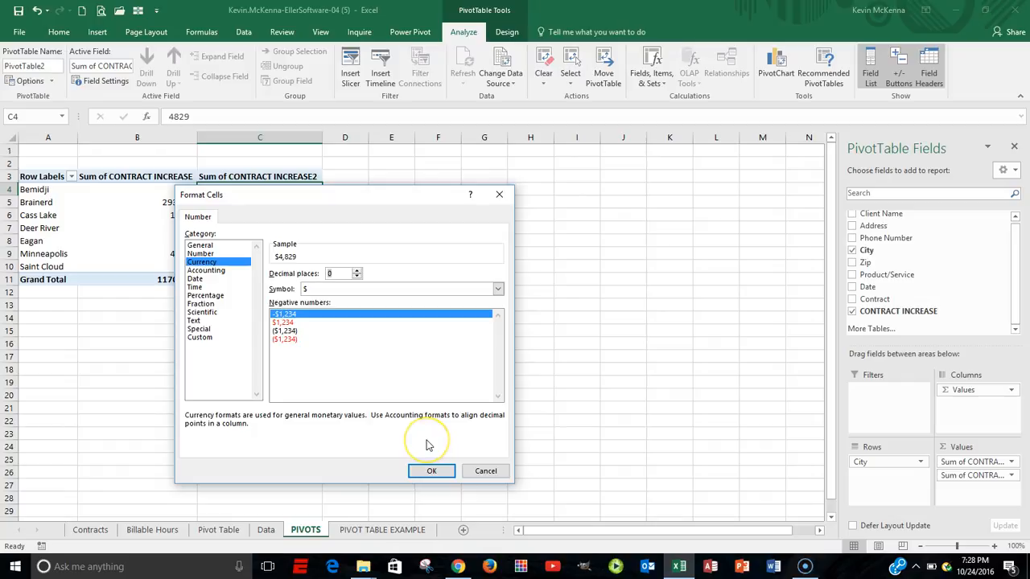
left_click(433, 473)
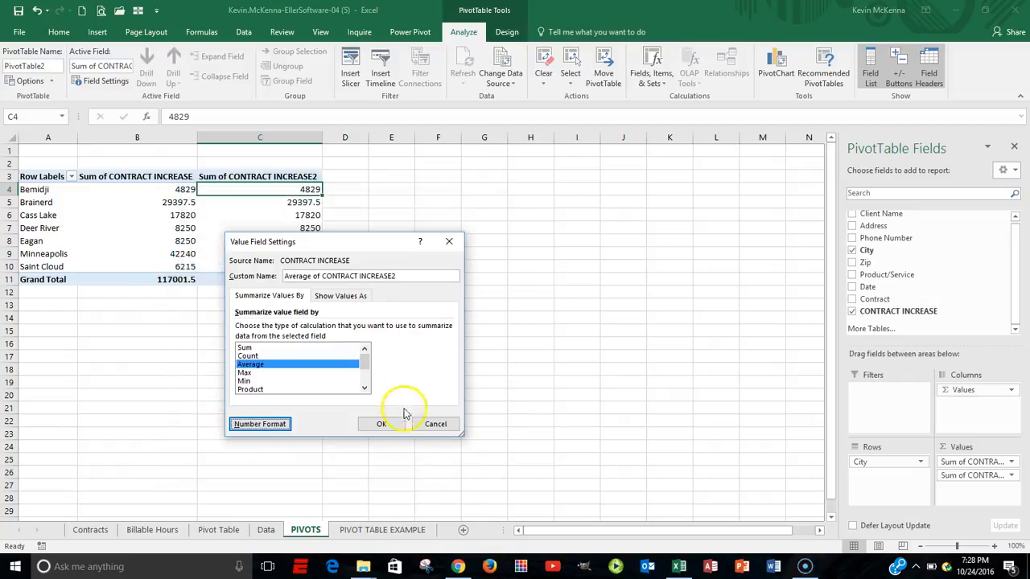
left_click(382, 424)
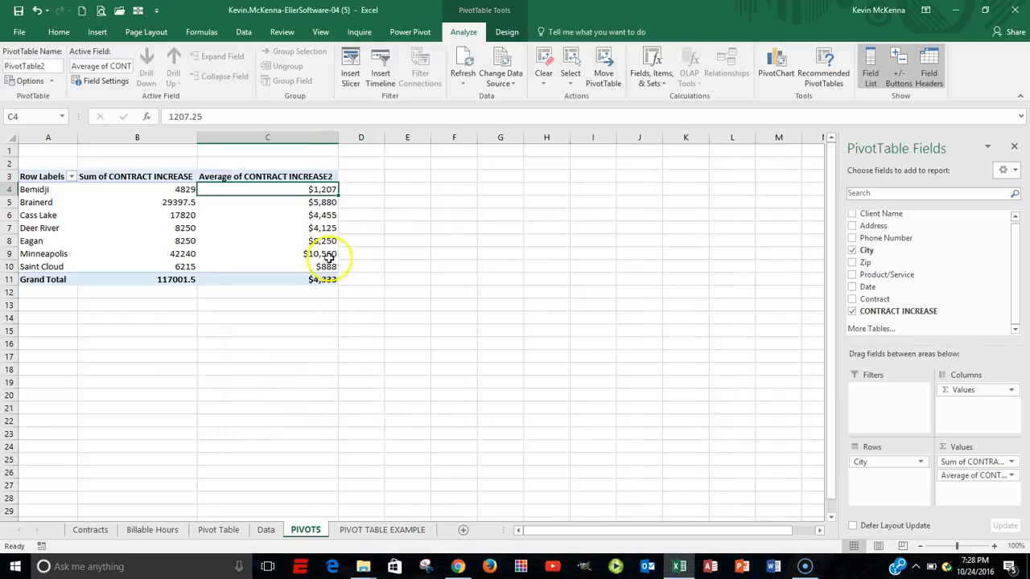
Rename the Sum of CONTRACT INCREASE field to TOTAL CONTRACTS with 0-decimal Currency format.
left_click(161, 188)
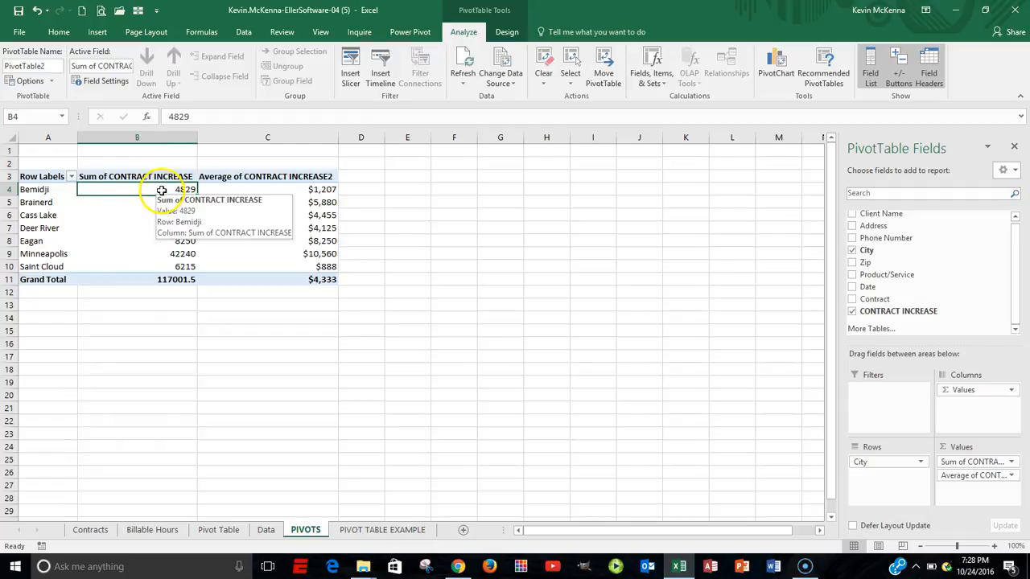
right_click(162, 193)
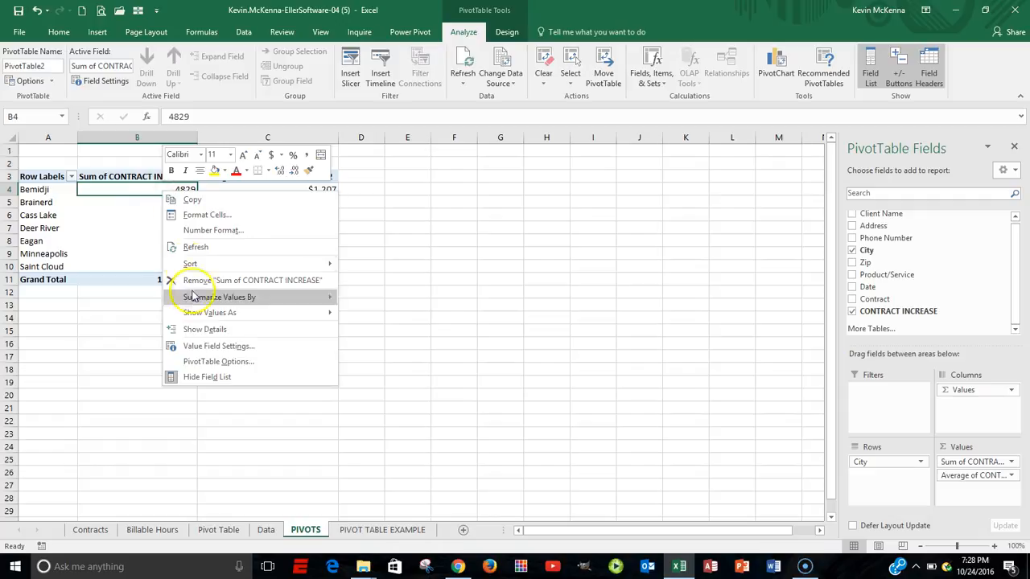
left_click(218, 347)
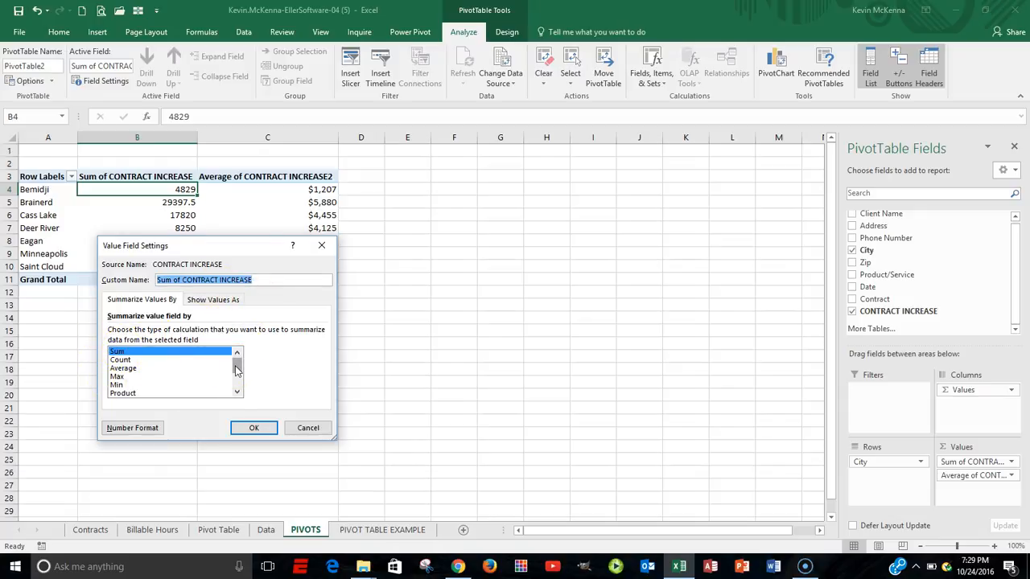
type("TOTAL CONTRACTS")
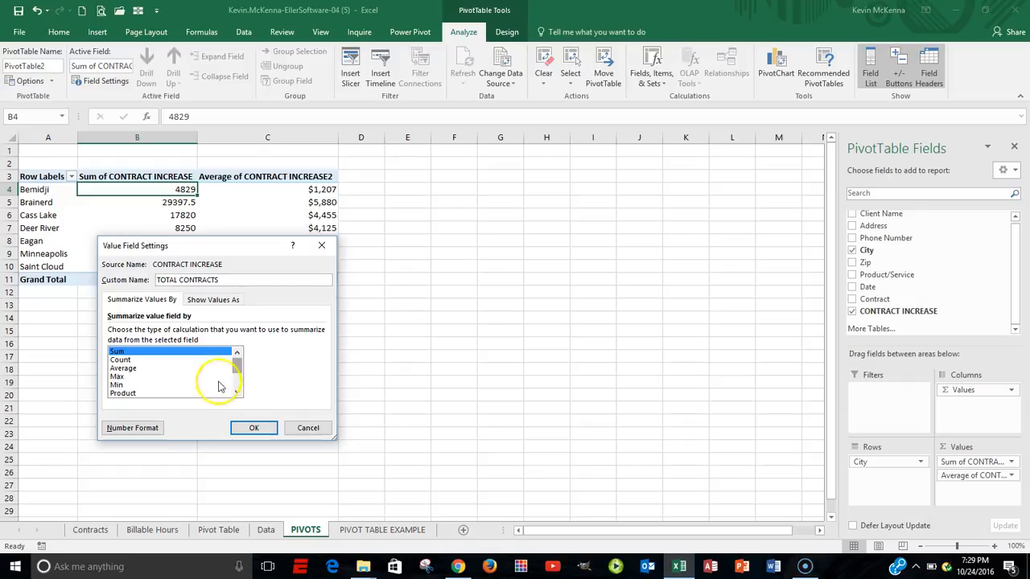
left_click(134, 431)
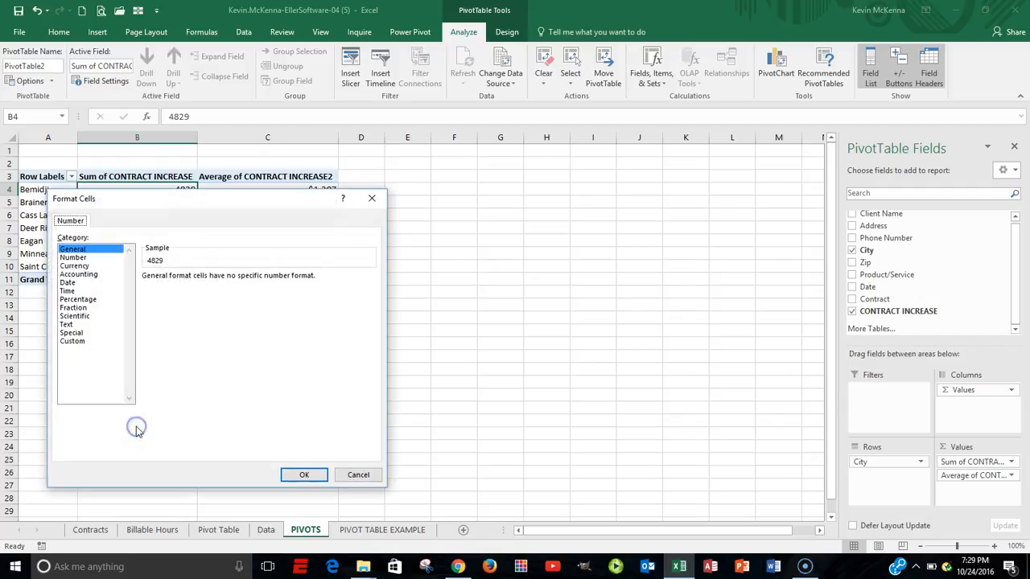
left_click(77, 270)
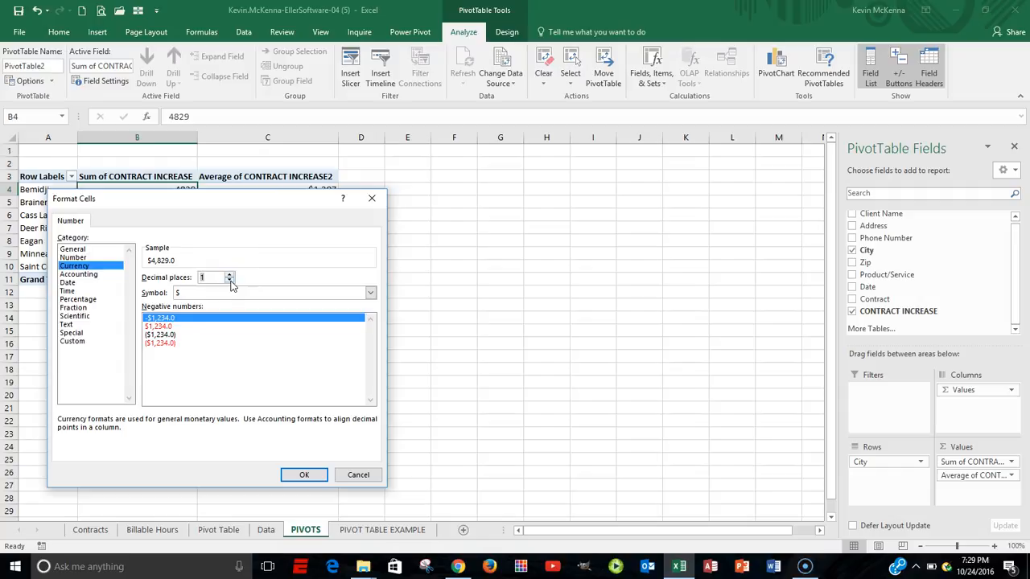
left_click(302, 476)
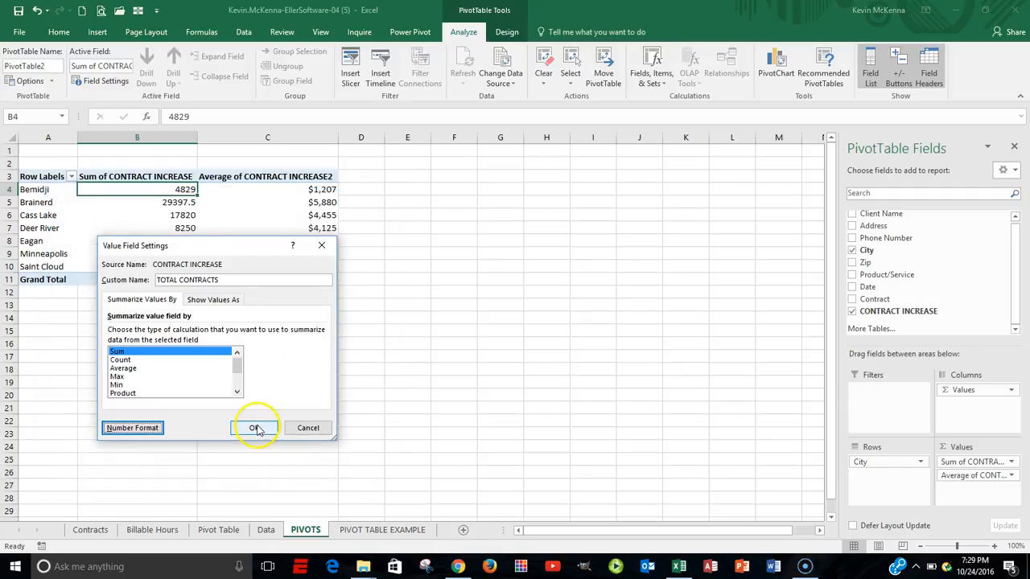
left_click(258, 425)
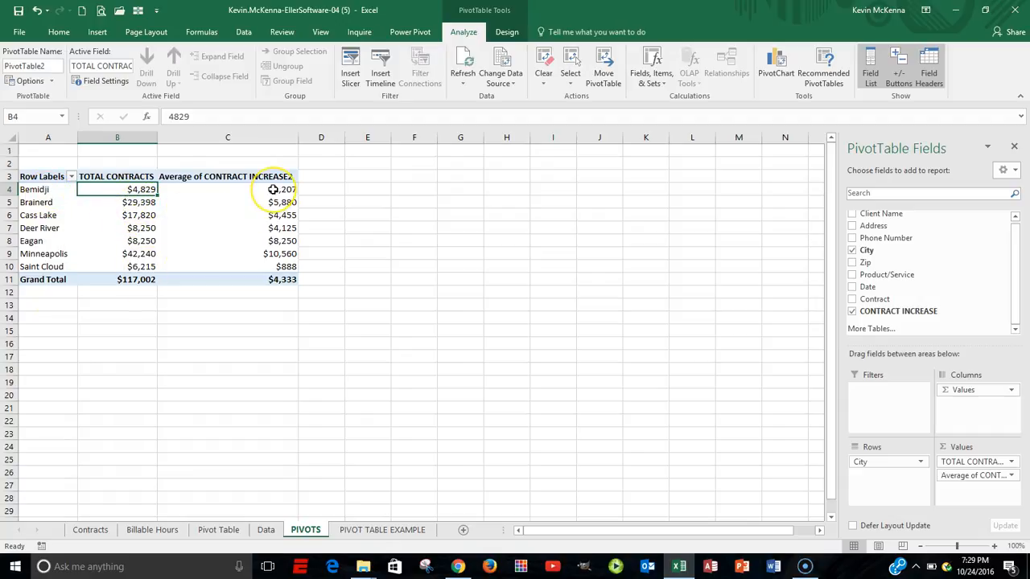
mouse_move(273, 189)
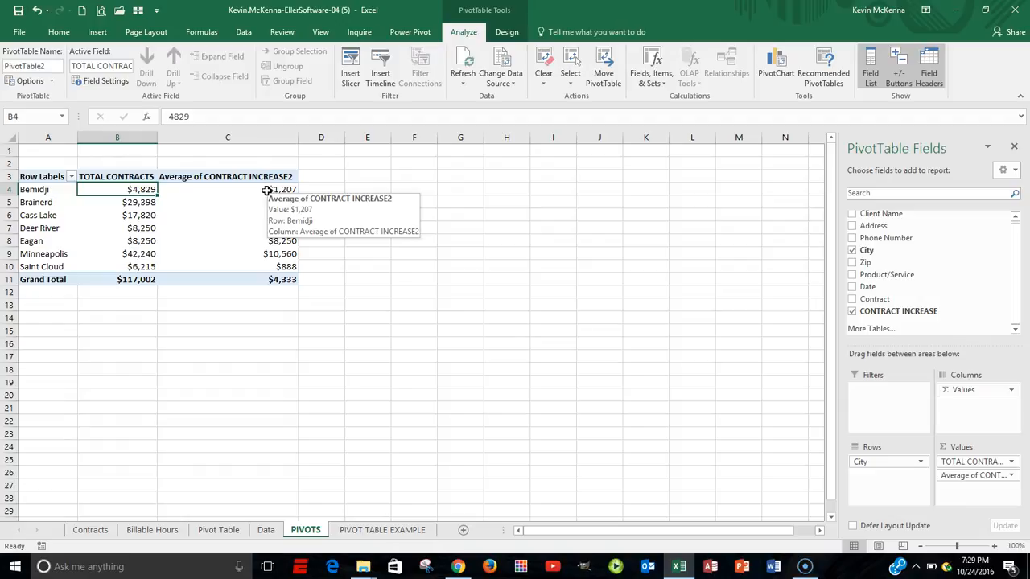
left_click(267, 190)
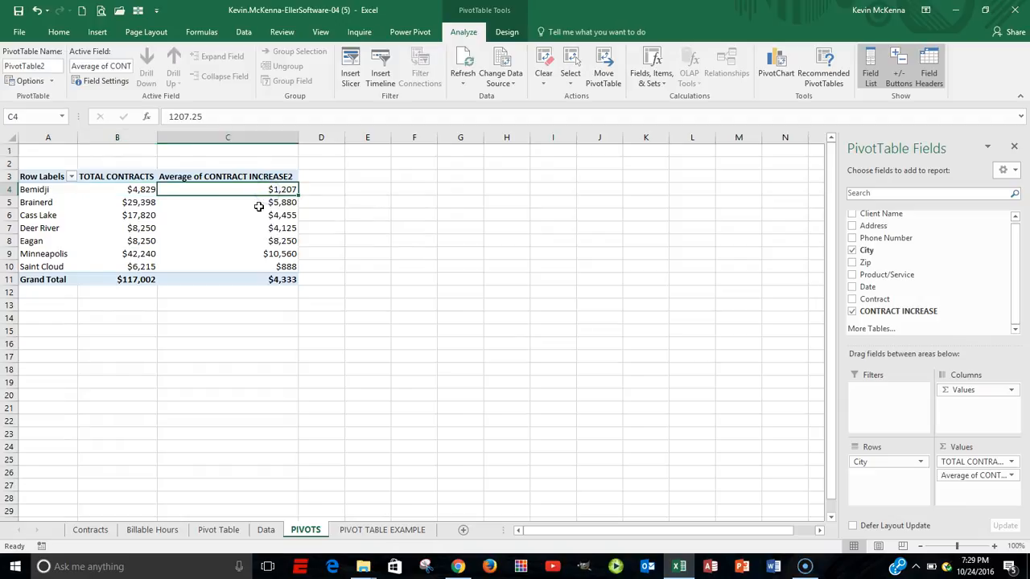
mouse_move(259, 206)
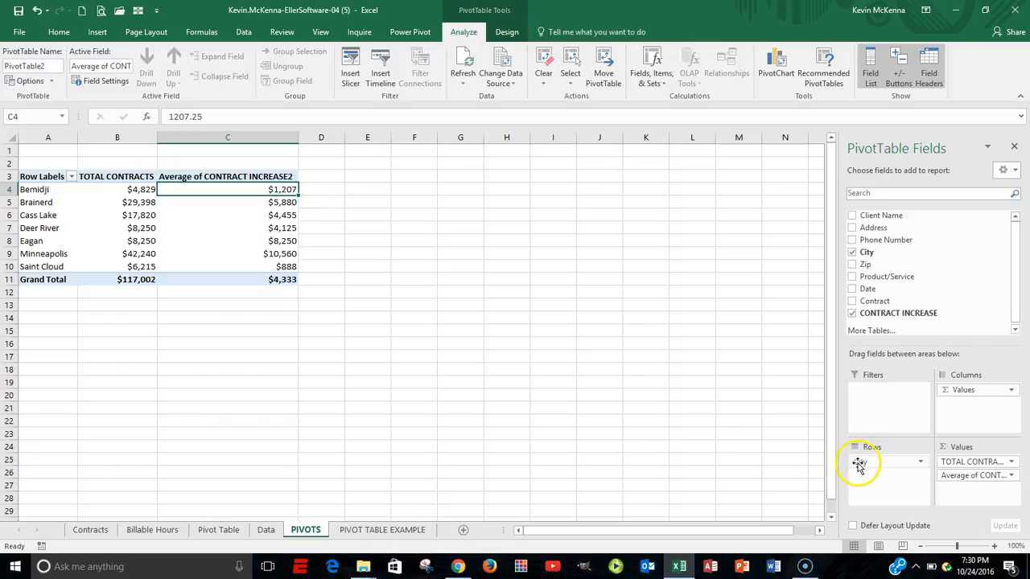
Replace City with Zip as the pivot table's row field.
mouse_move(859, 463)
left_mouse_down()
mouse_move(869, 271)
mouse_move(864, 467)
left_mouse_up()
left_click(863, 463)
left_click_drag(864, 464, 697, 469)
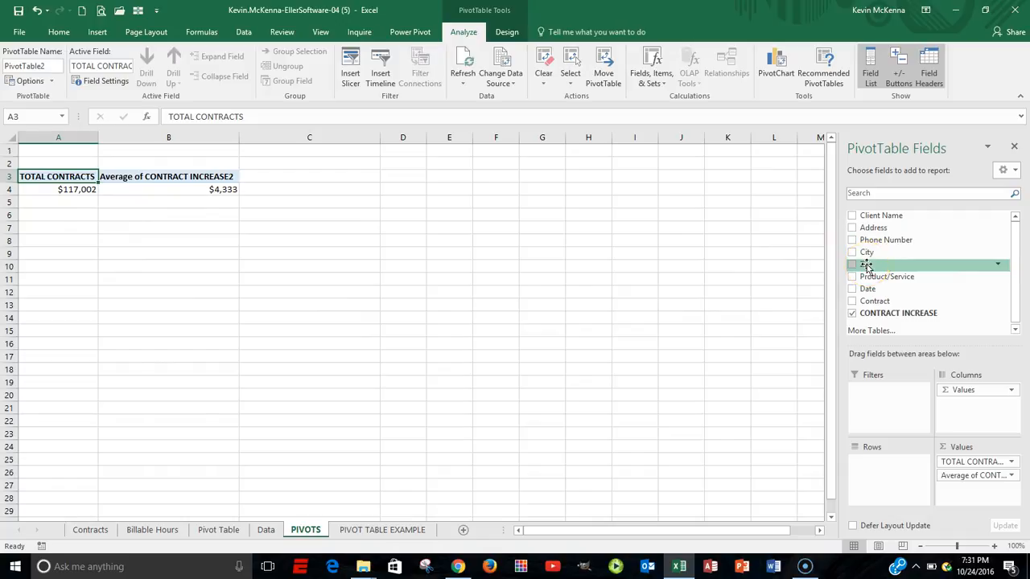
left_click_drag(866, 265, 867, 469)
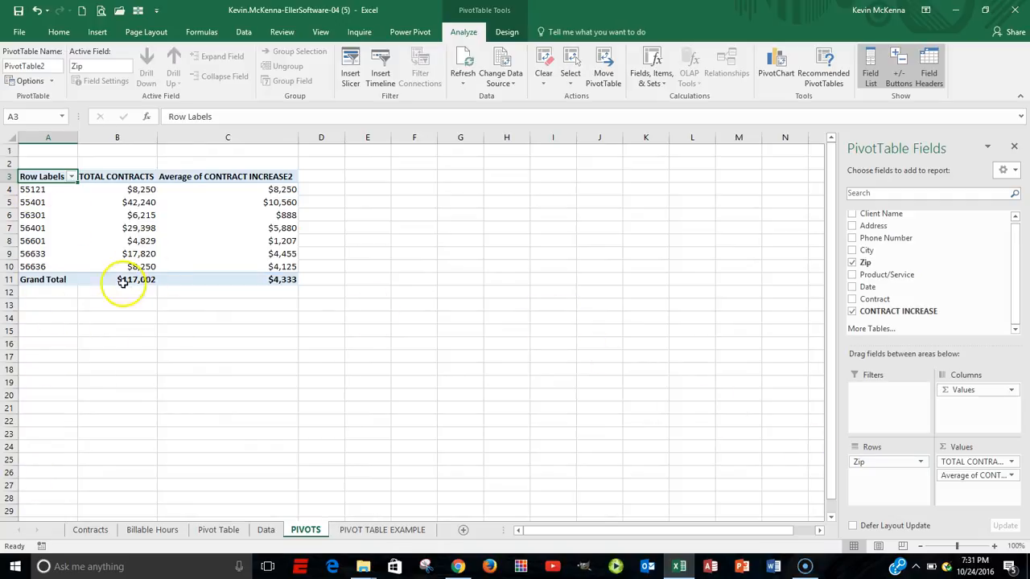
Add City back to Rows above Zip, then remove Zip from Rows.
left_click_drag(884, 268, 861, 463)
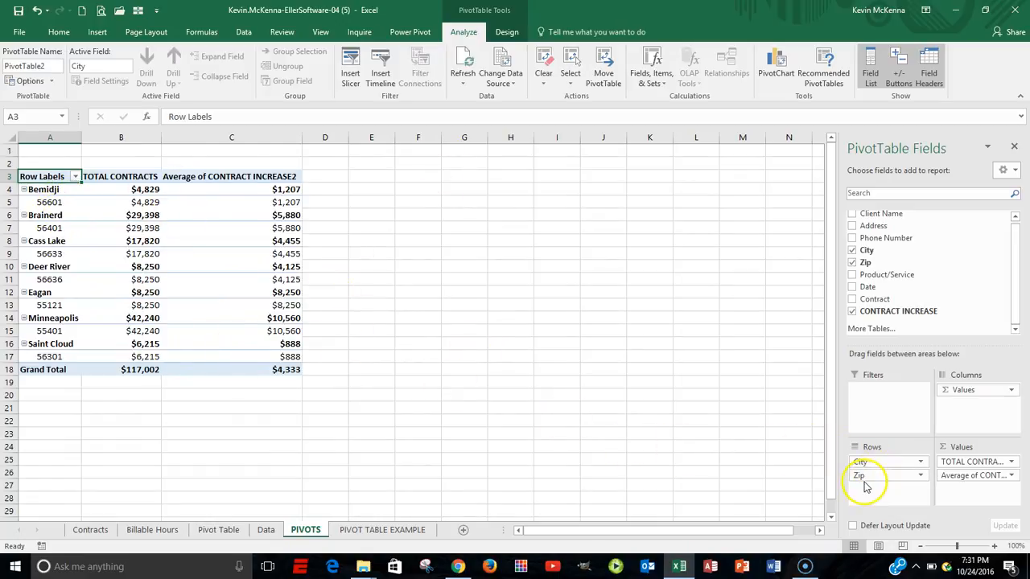
left_click_drag(862, 479, 862, 479)
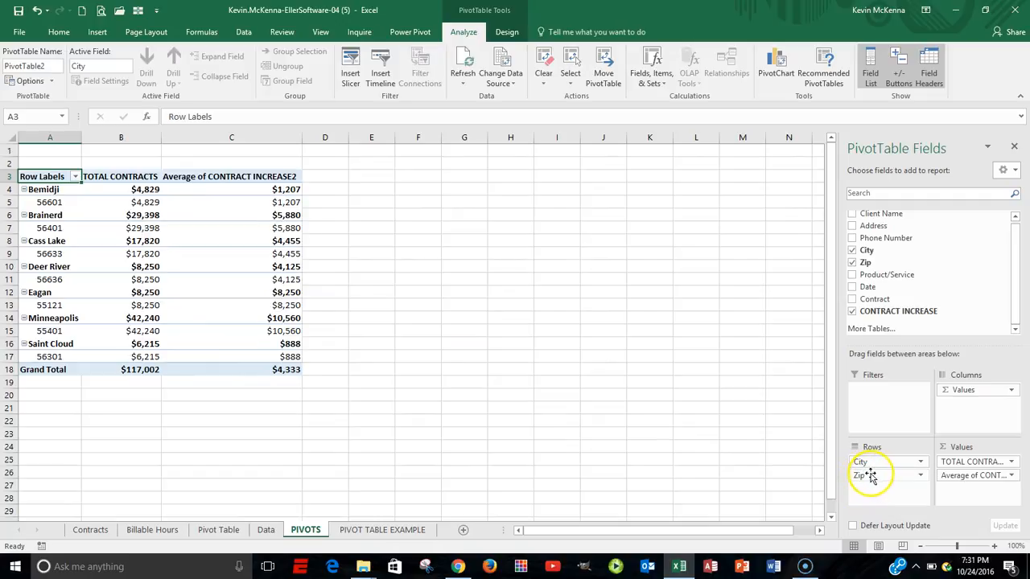
left_click(870, 476)
left_click_drag(869, 476, 704, 483)
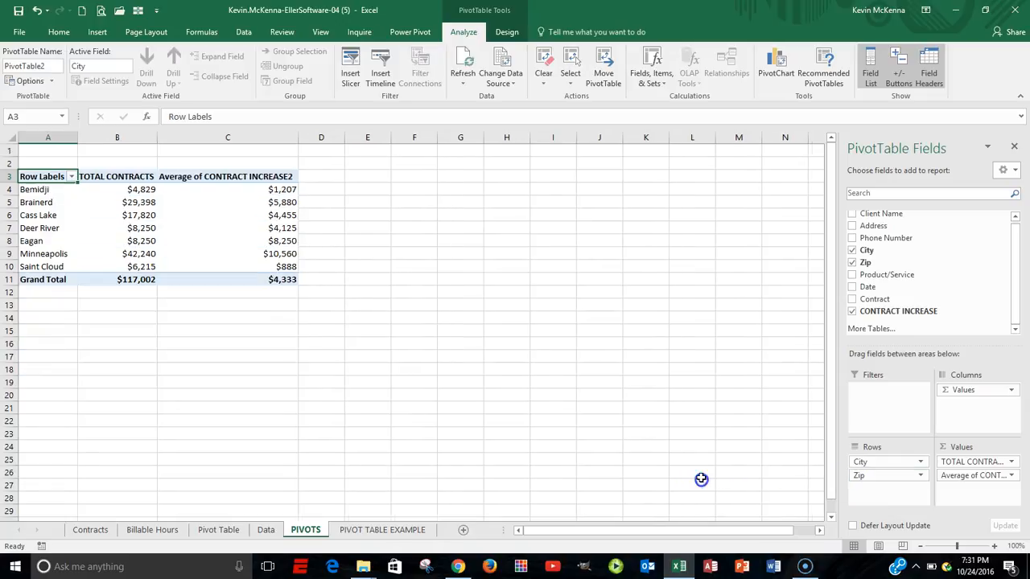